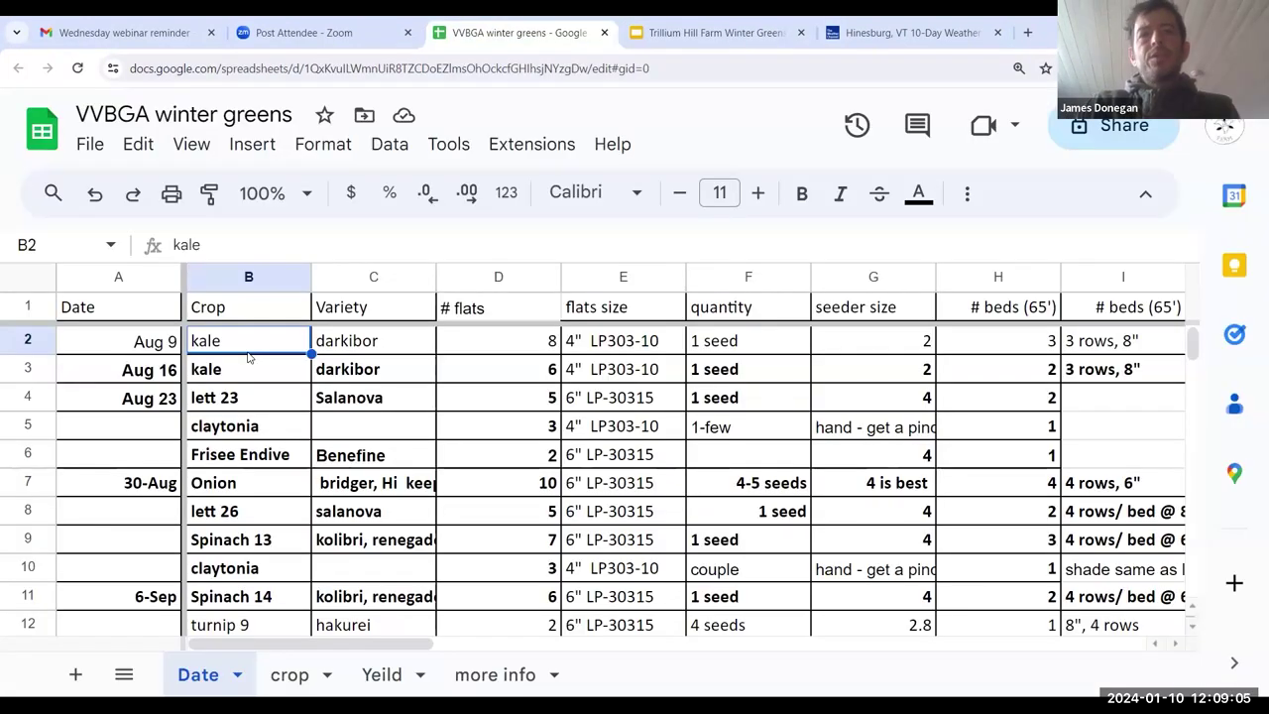
Step: Review the Date sheet's seeding schedule row by row, from the Aug 9 kale down past the 25-Oct multi-seeded lettuce
key(Left)
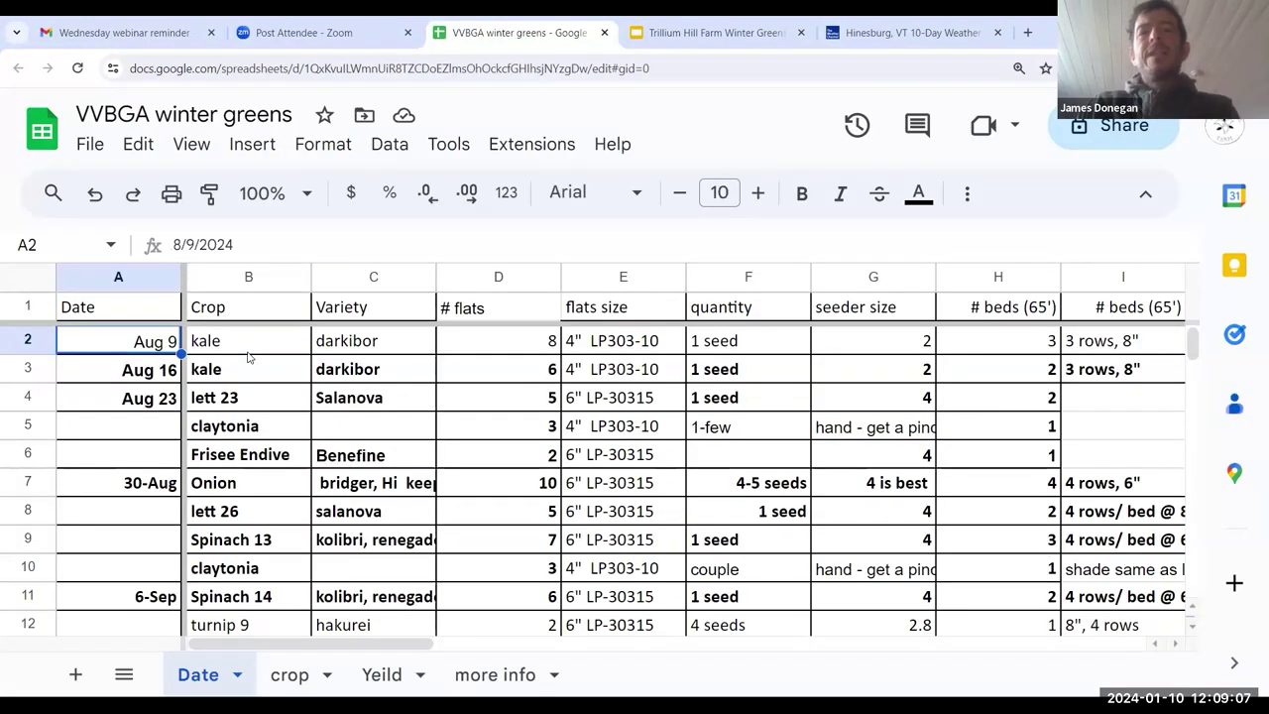
key(Down)
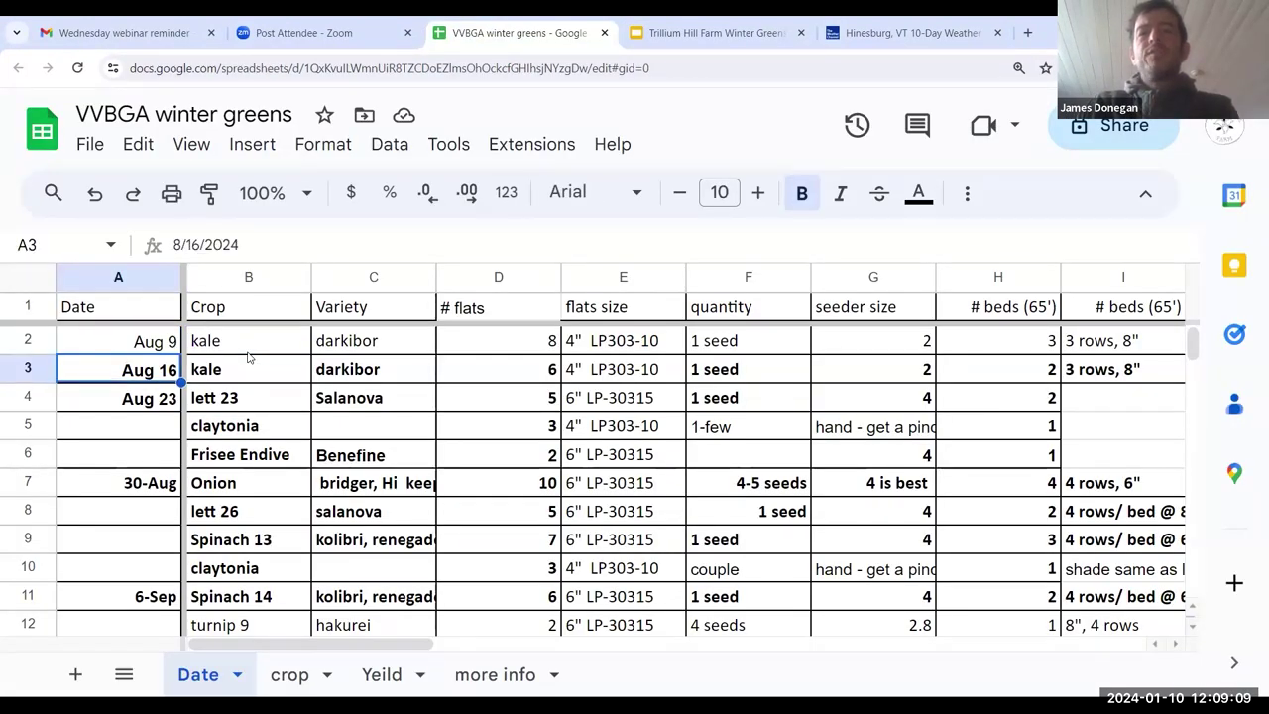
key(Down)
key(Down)
key(Down)
key(Down)
key(Down)
key(Down)
key(Down)
key(Down)
key(Down)
key(Down)
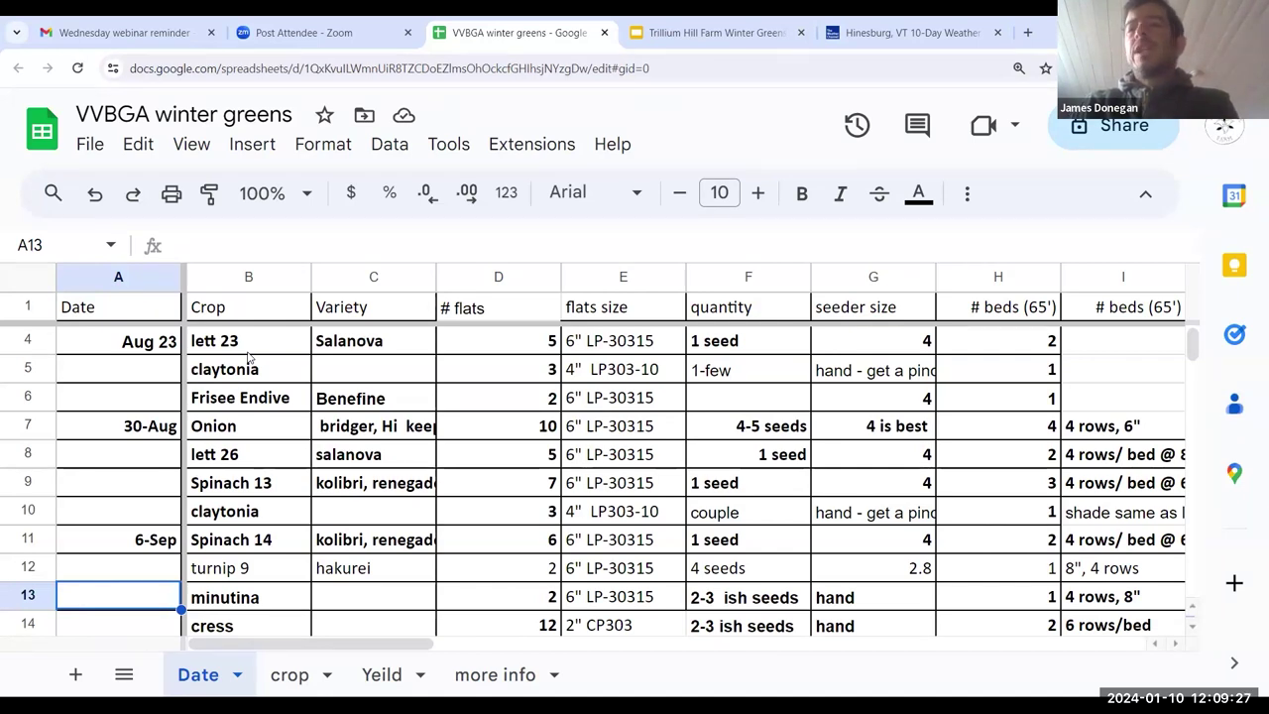
key(Down)
key(Down)
key(Down)
key(Down)
key(Down)
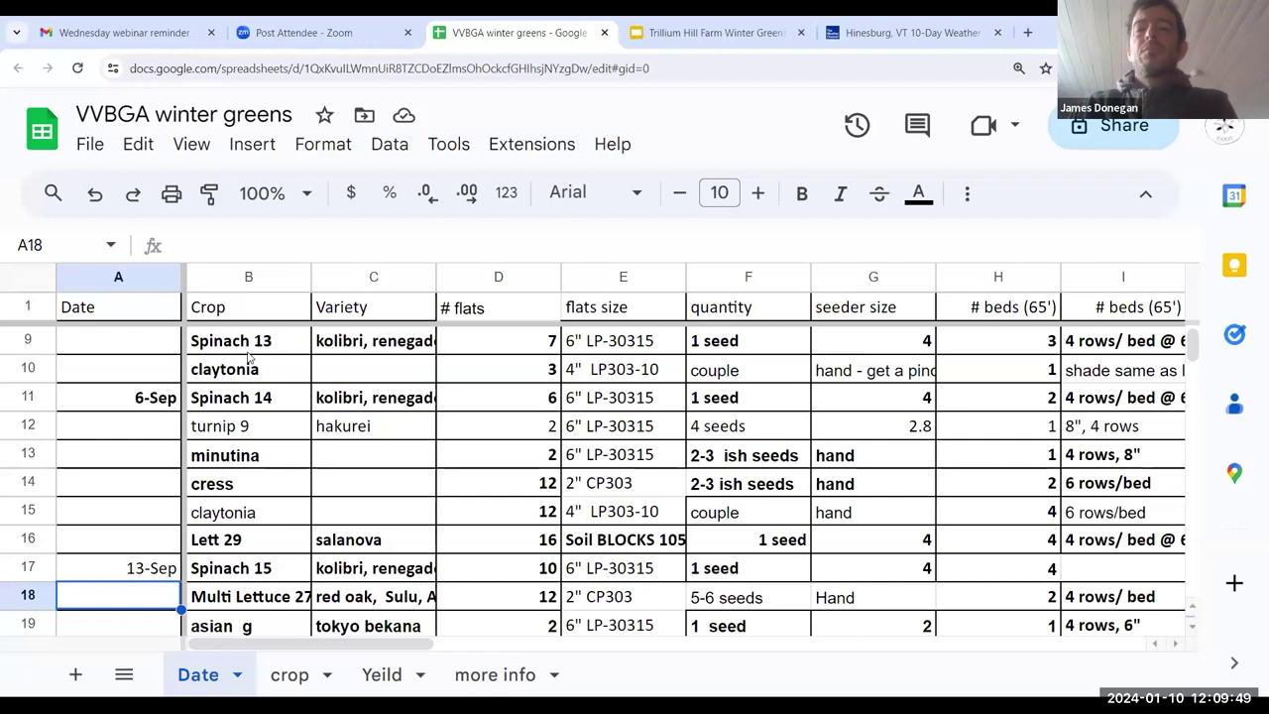
key(Down)
key(Down)
key(Down)
key(Down)
key(Down)
key(Down)
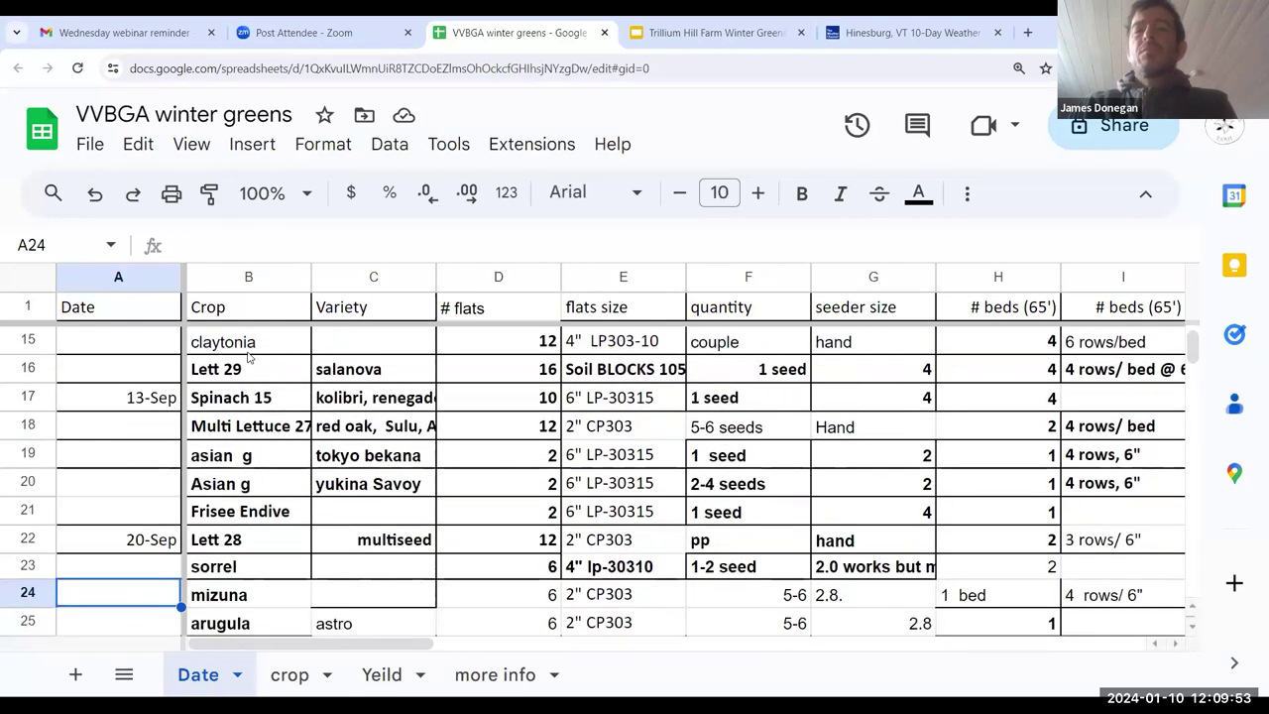
key(Down)
key(Down)
key(Down)
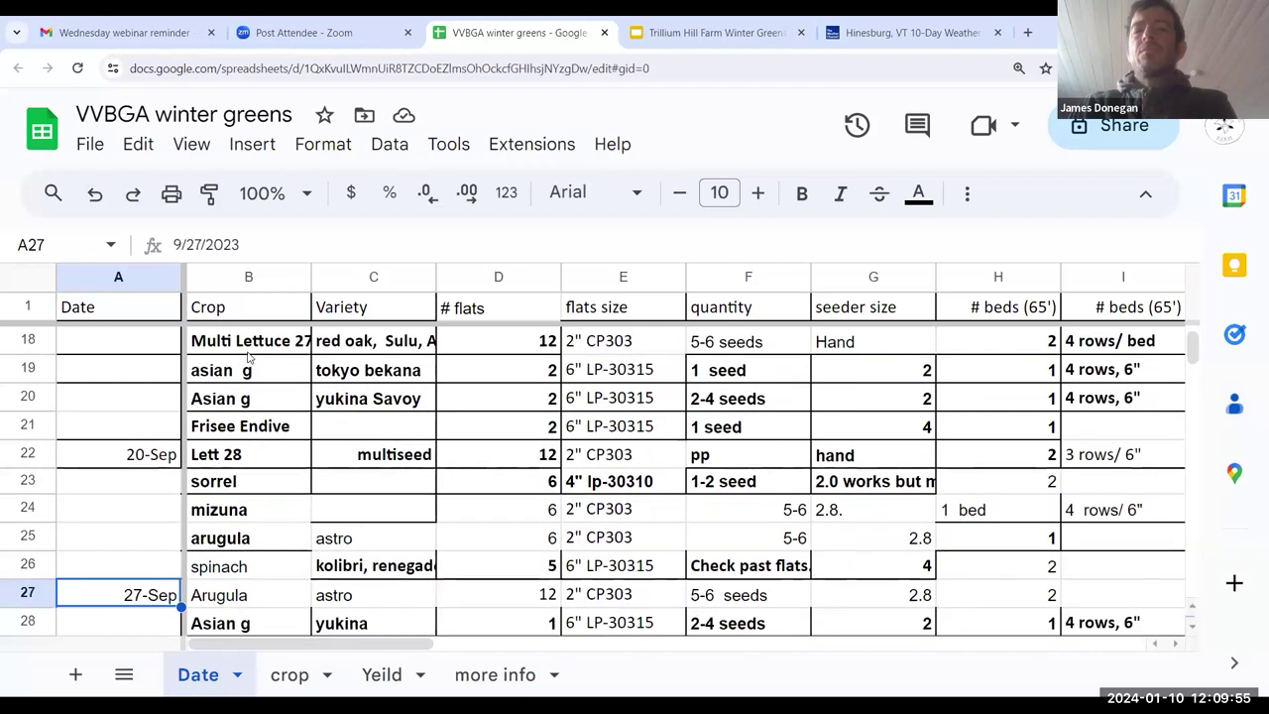
key(Down)
key(Down)
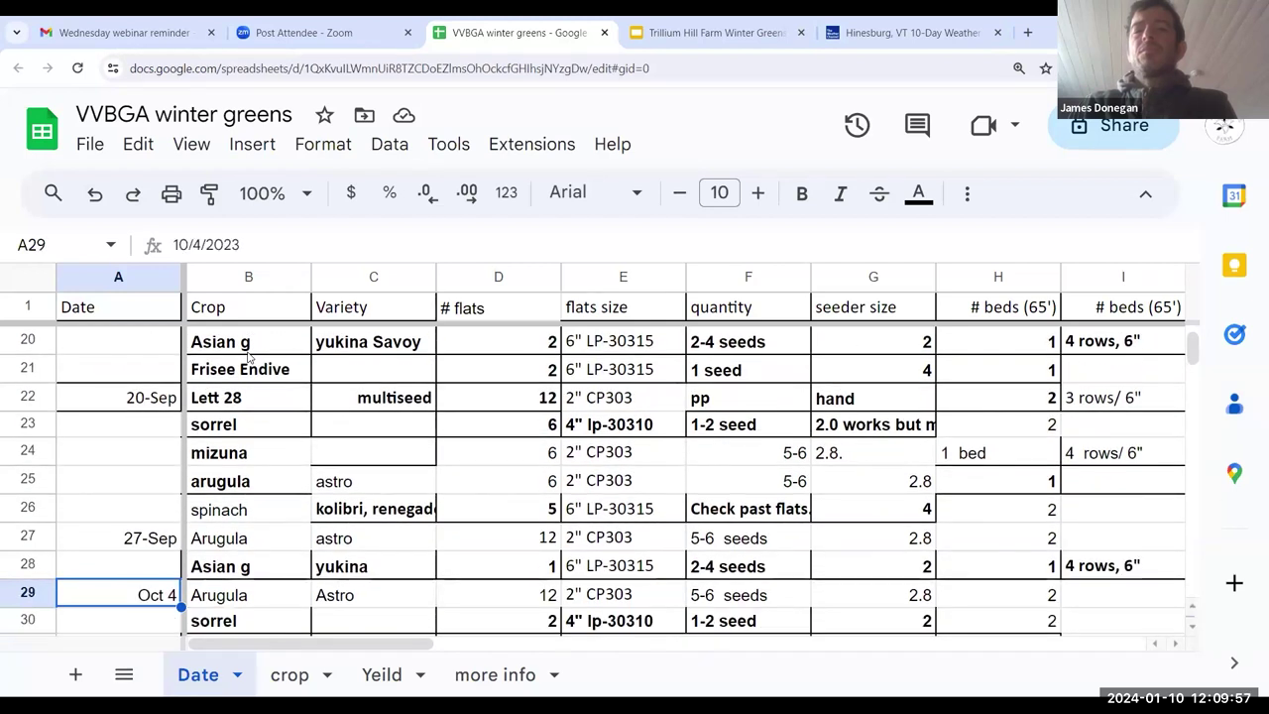
key(Down)
key(Down)
key(Down)
key(Down)
key(Down)
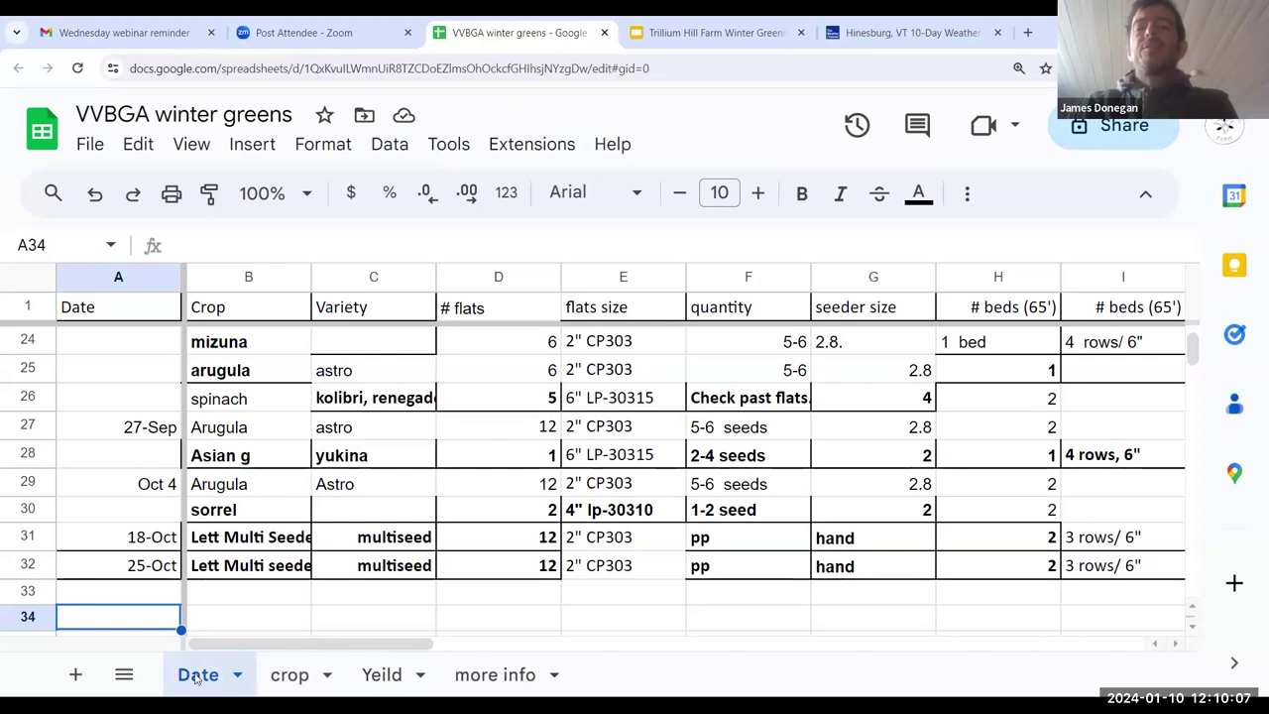
Step: Open the crop sheet and go through its column headings from Date across to May Harvest
click(285, 675)
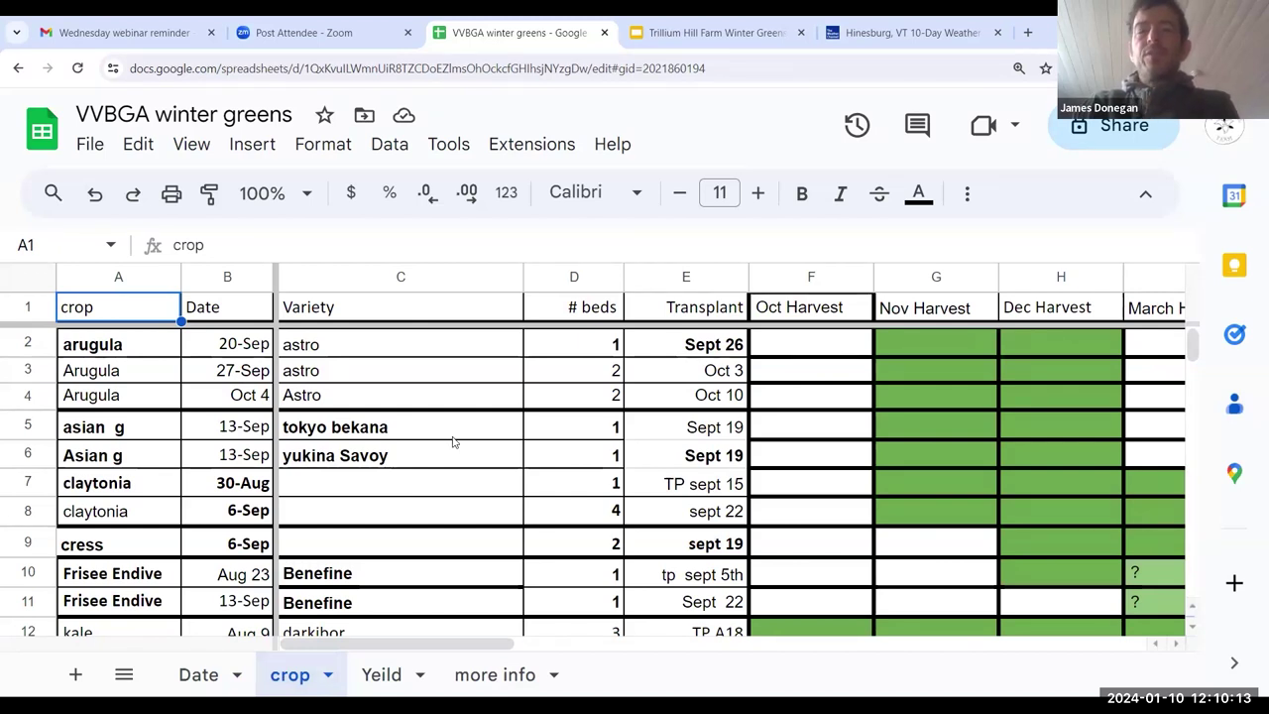
key(Right)
key(Right)
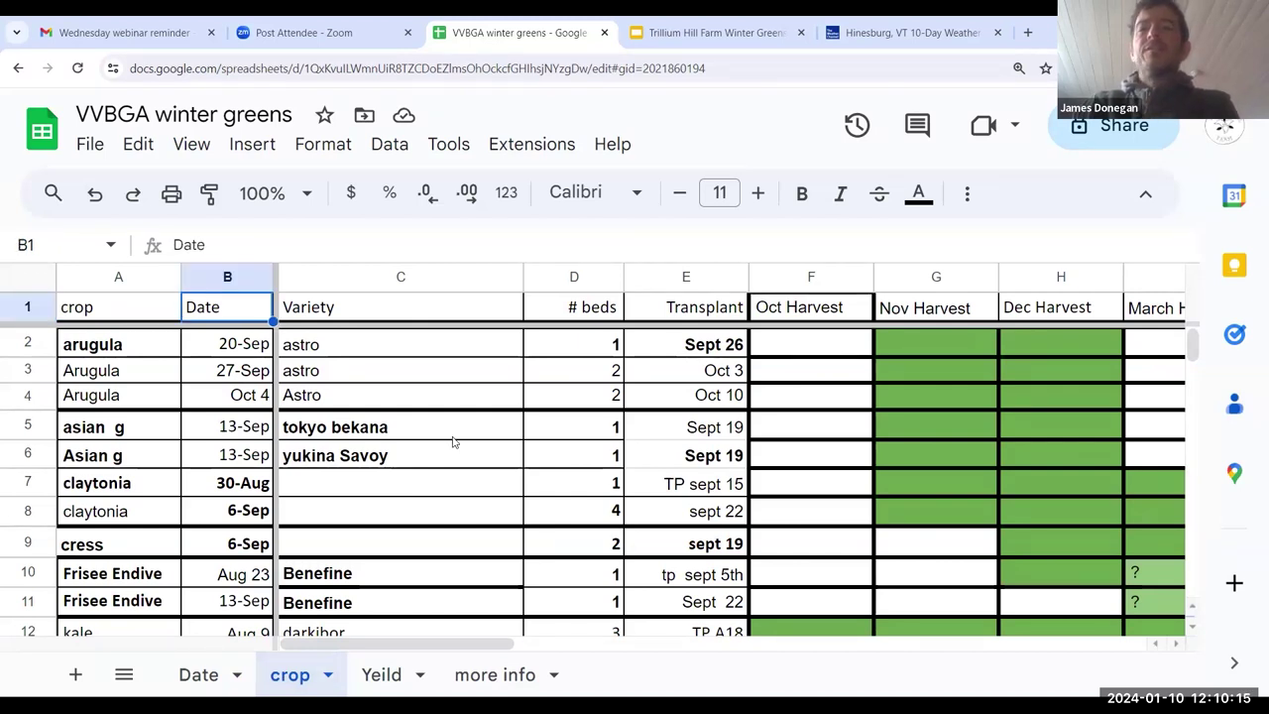
key(Right)
key(Right)
key(Right)
key(Right)
key(Right)
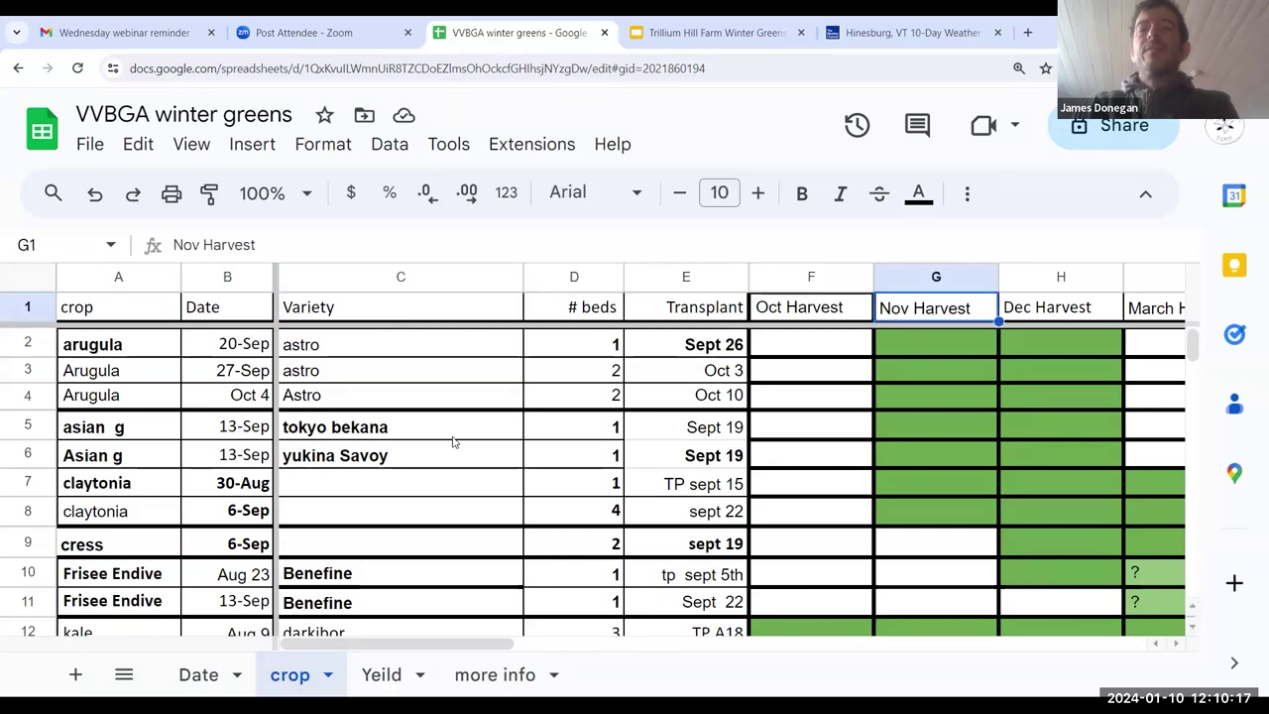
key(Right)
key(Right)
key(Right)
Step: Examine the harvest months of each crop planting down to the 13-Sep multi-seeded lettuce in row 18
key(Down)
key(Down)
key(Down)
key(Down)
key(Down)
key(Down)
key(Down)
key(Down)
key(Down)
key(Down)
key(Down)
key(Down)
key(Down)
key(Down)
key(Down)
key(Down)
key(Down)
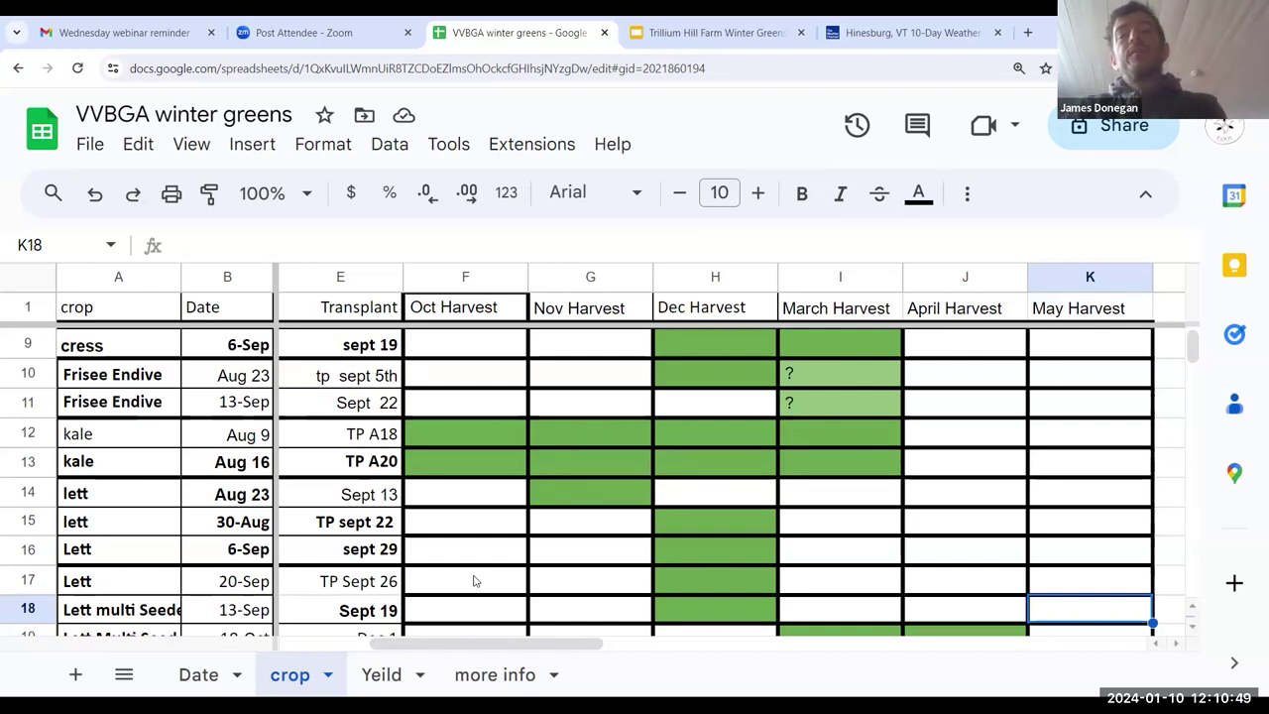
Step: Check the Date sheet briefly, return to the crop sheet, and go back to the Variety cell of the cress row
click(203, 674)
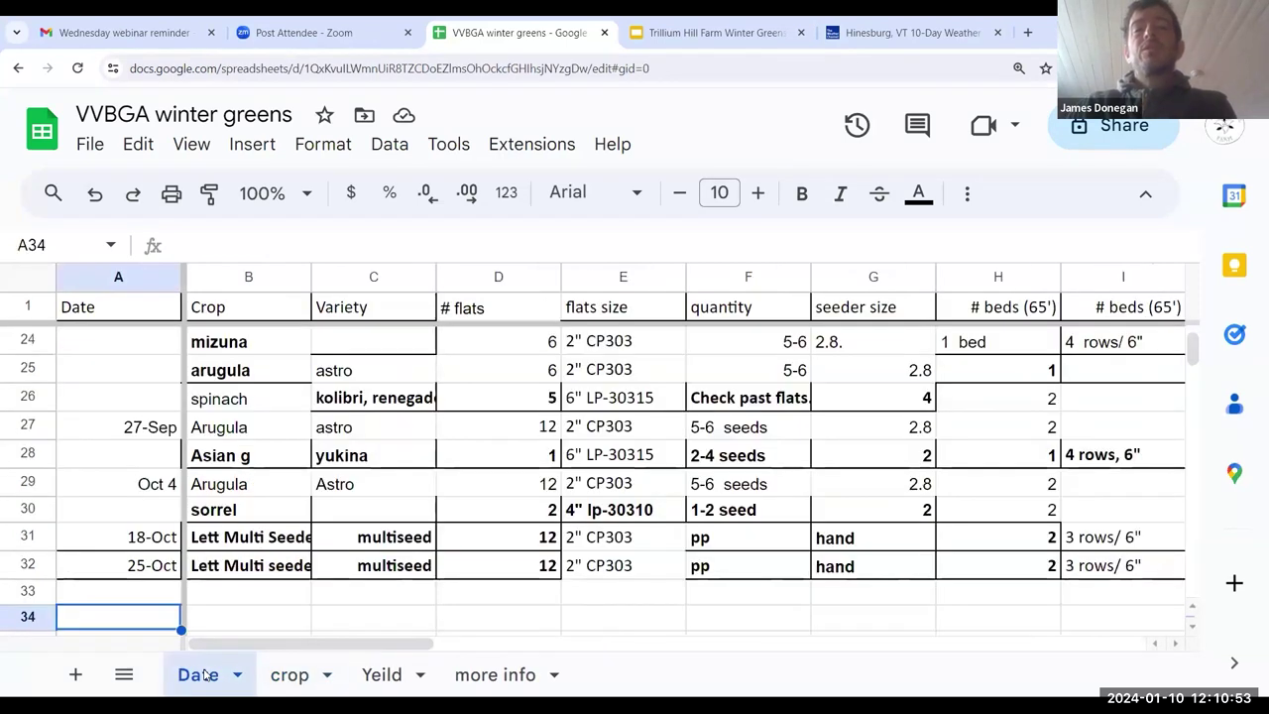
click(309, 677)
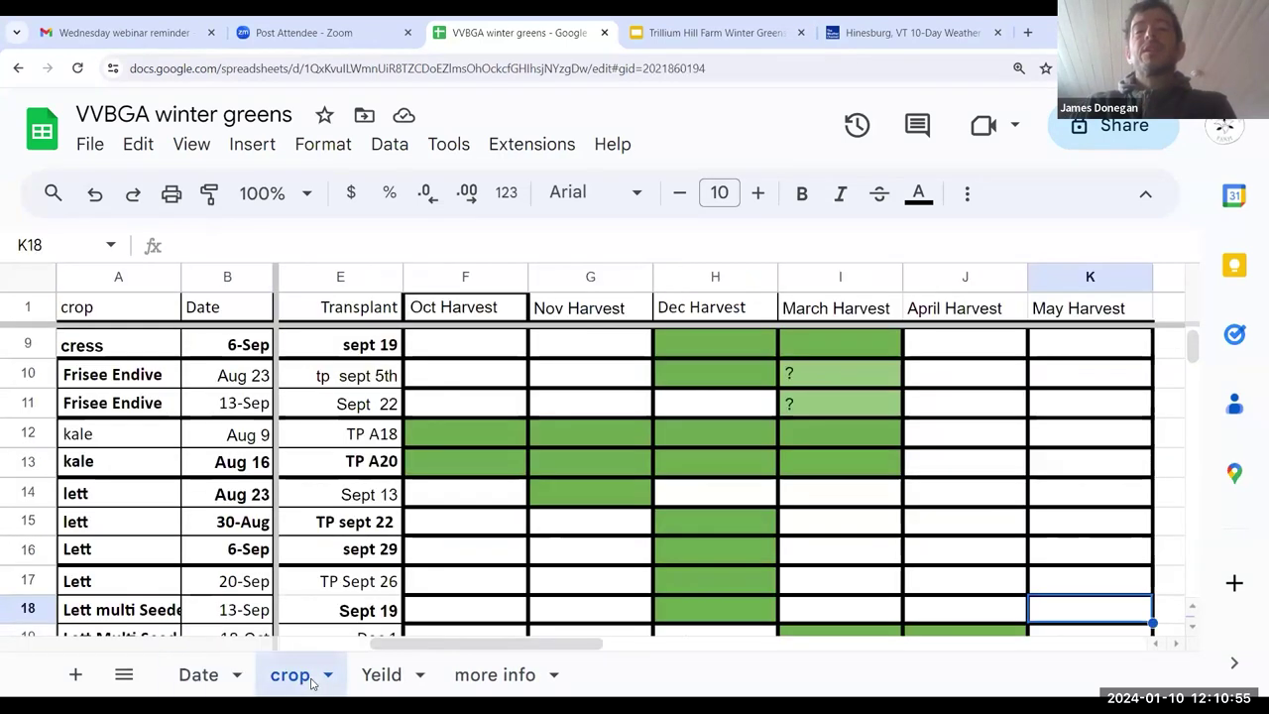
key(Up)
key(Up)
key(Up)
key(Up)
key(Up)
key(Up)
key(Up)
key(Up)
key(Up)
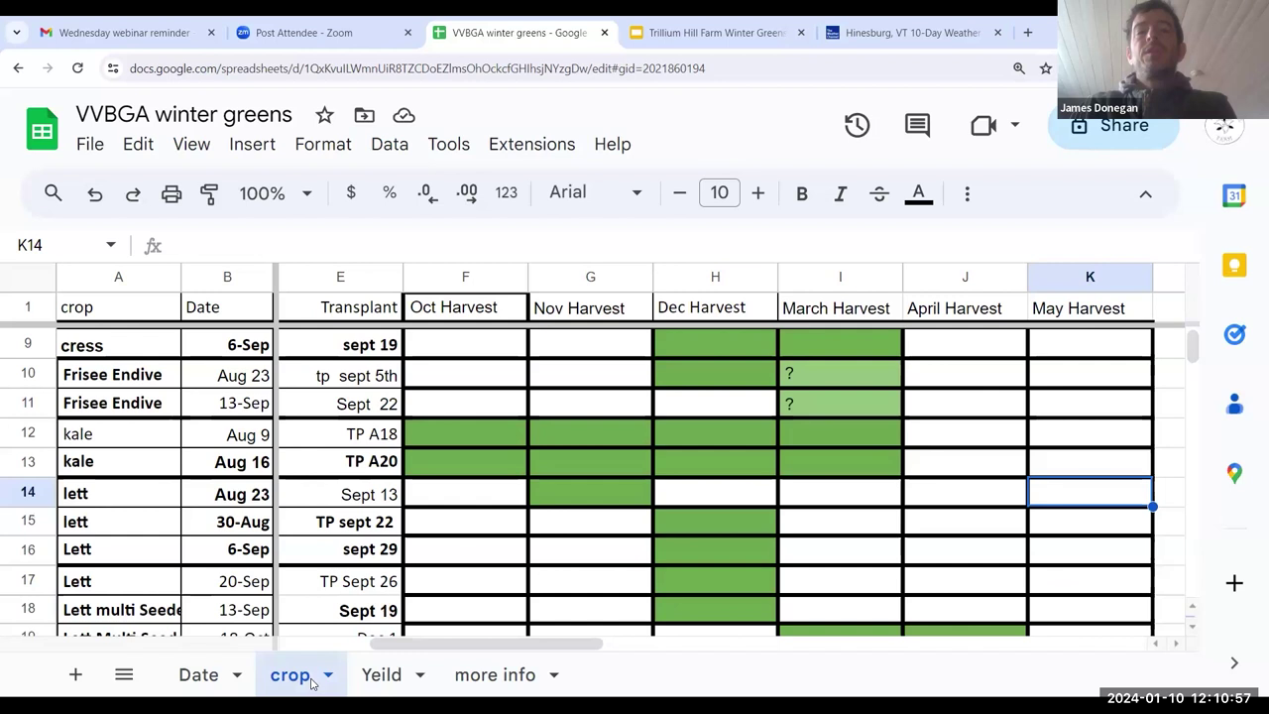
key(Left)
key(Left)
key(Left)
key(Left)
key(Left)
key(Left)
key(Left)
key(Left)
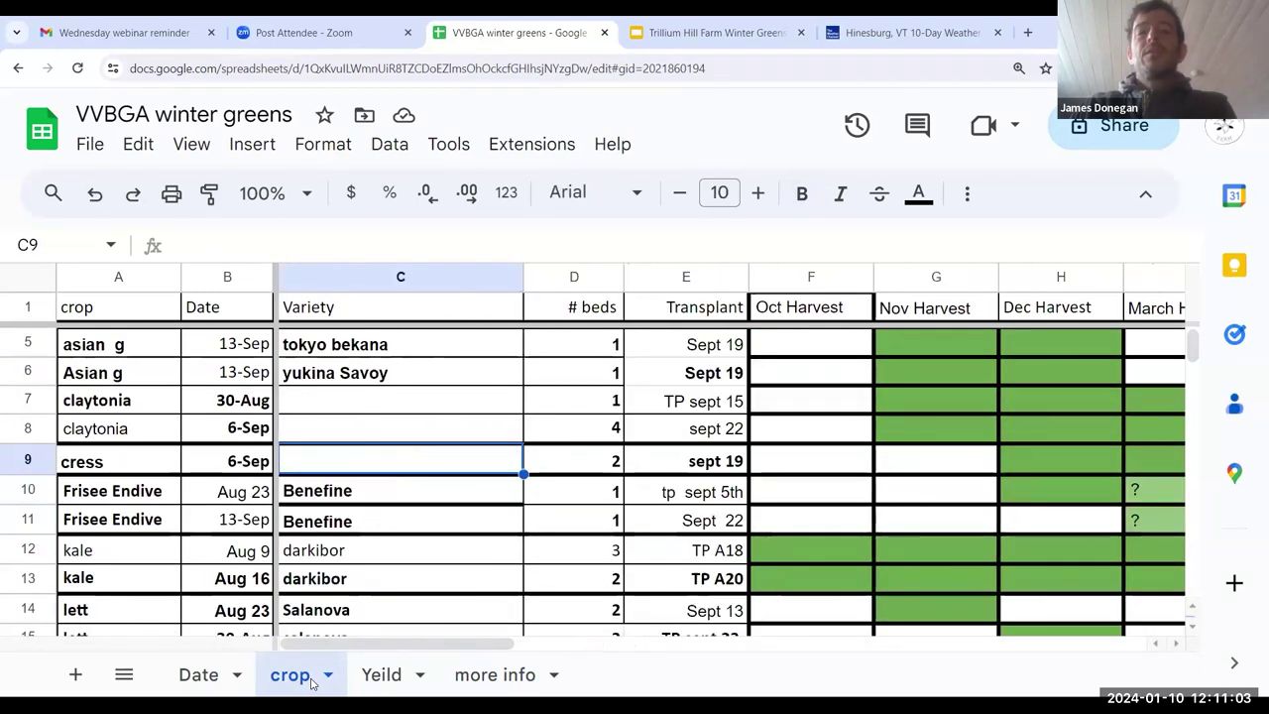
Step: Open the more info sheet and go to the date of the cress planting in row 14
click(494, 676)
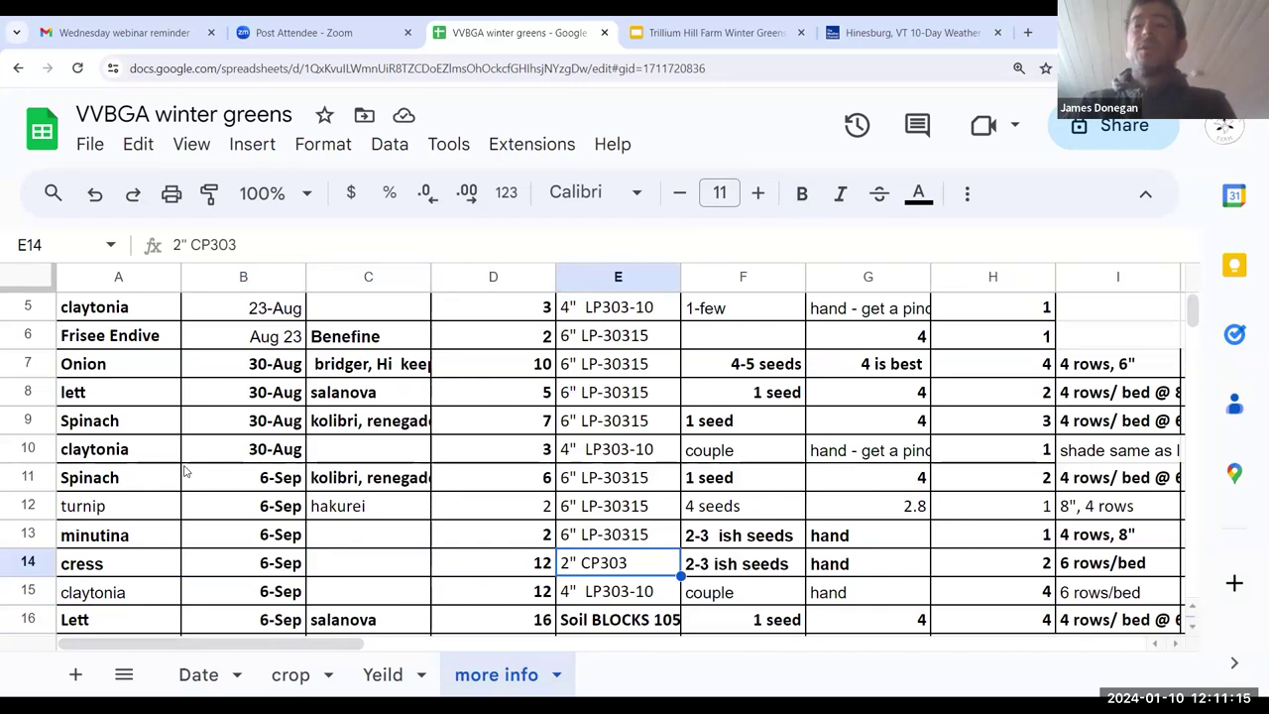
key(Left)
key(Left)
key(Left)
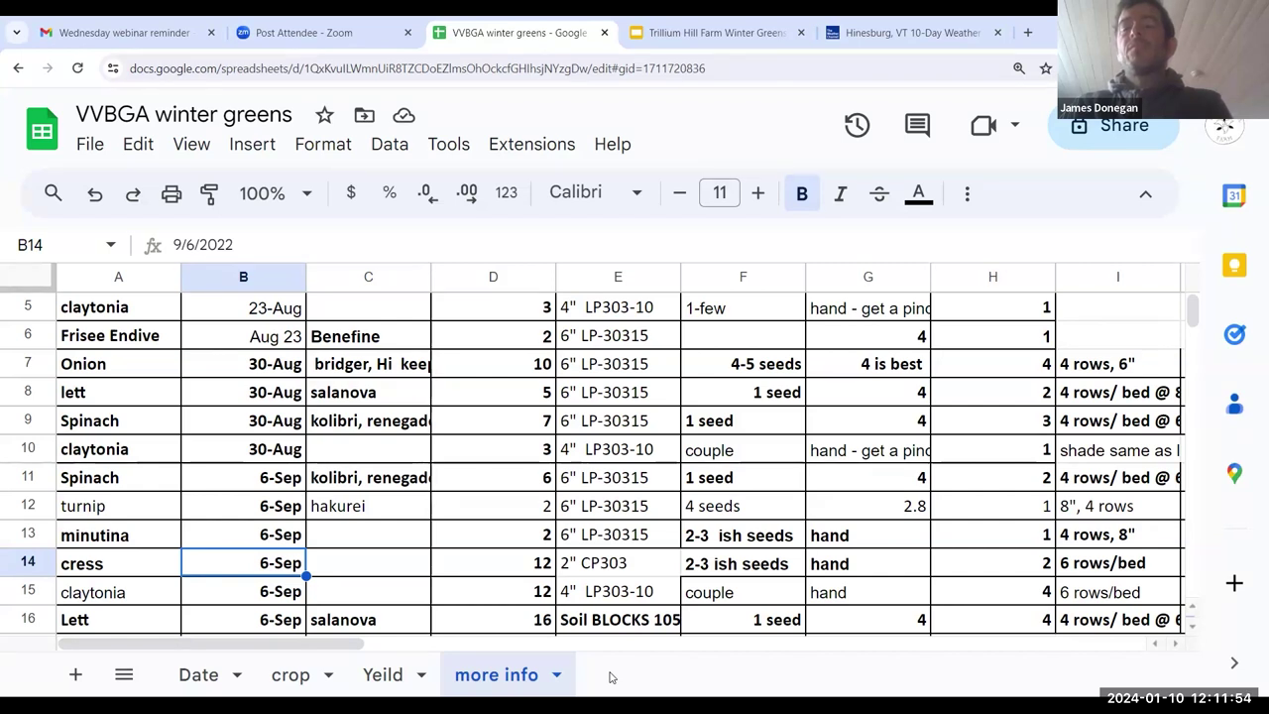
Step: Open the Yeild sheet and look through its crop list, from arugula down to the lettuces and back up
click(383, 674)
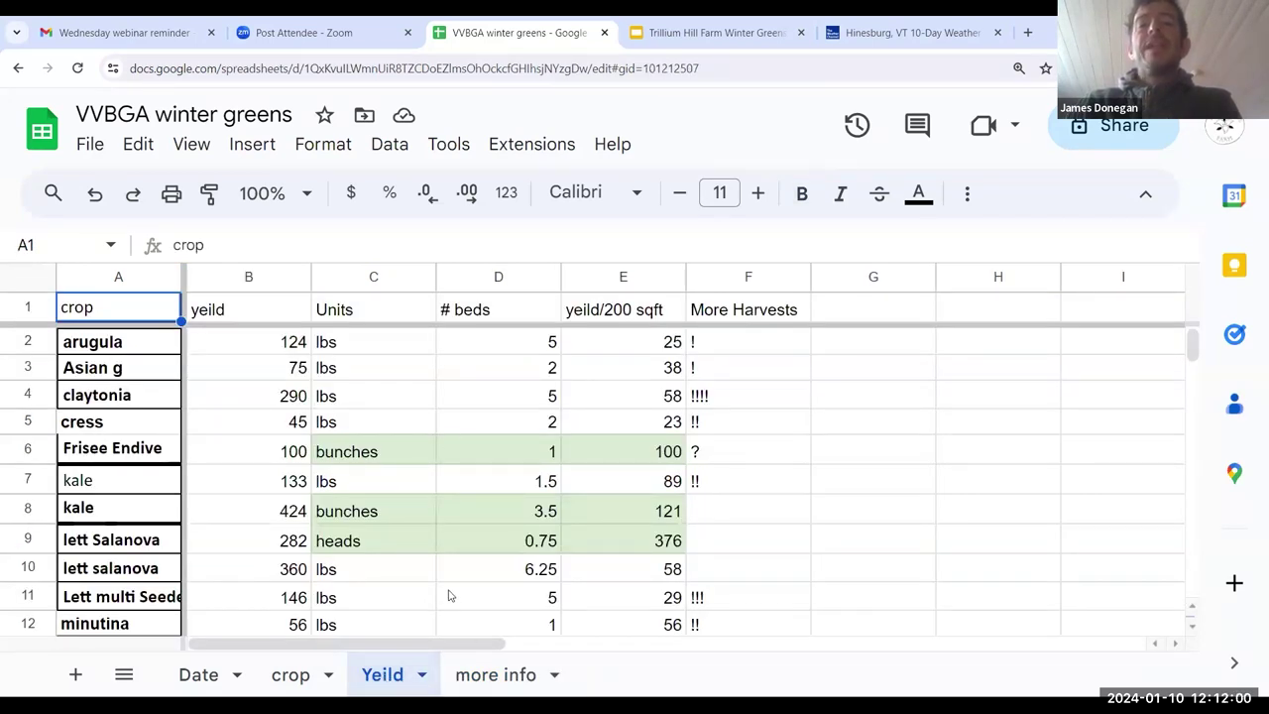
key(Down)
key(Down)
key(Down)
key(Down)
key(Down)
key(Down)
key(Down)
key(Down)
key(Down)
key(Down)
key(Up)
key(Up)
key(Up)
key(Up)
key(Up)
key(Up)
key(Up)
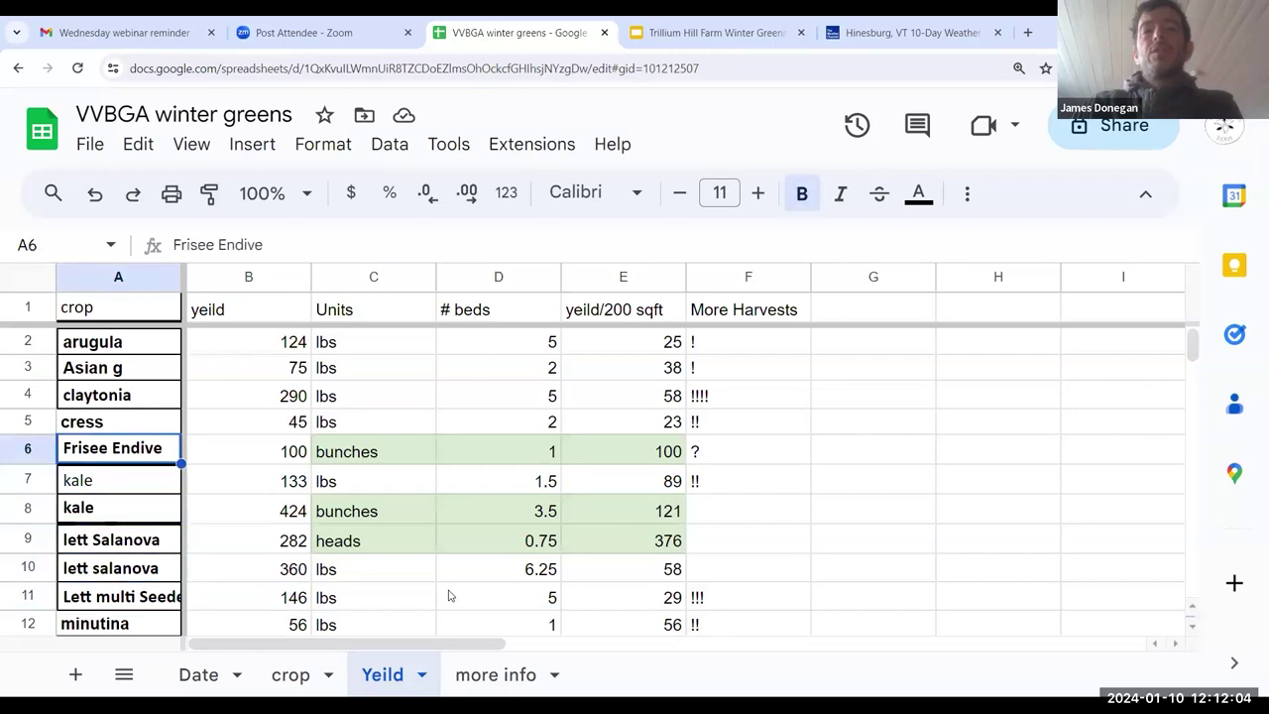
Step: Examine claytonia's yield per 200 sqft and its More Harvests rating
key(Right)
key(Right)
key(Right)
key(Right)
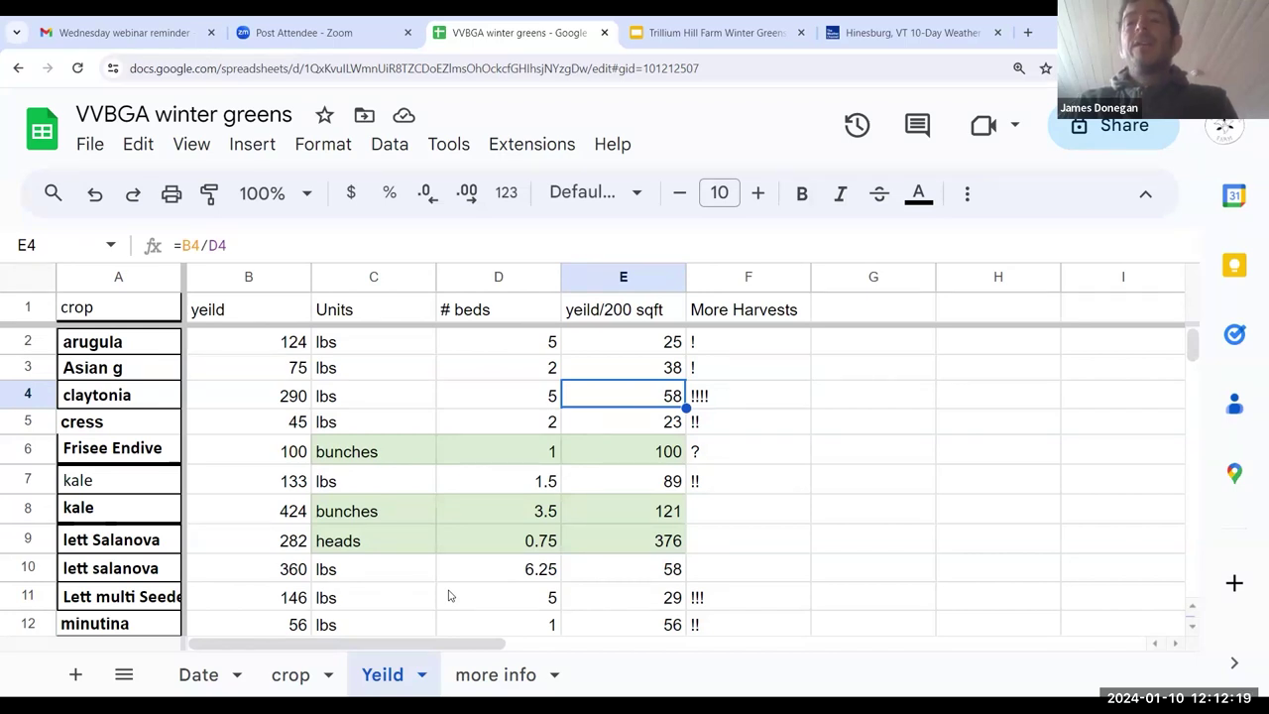
key(Right)
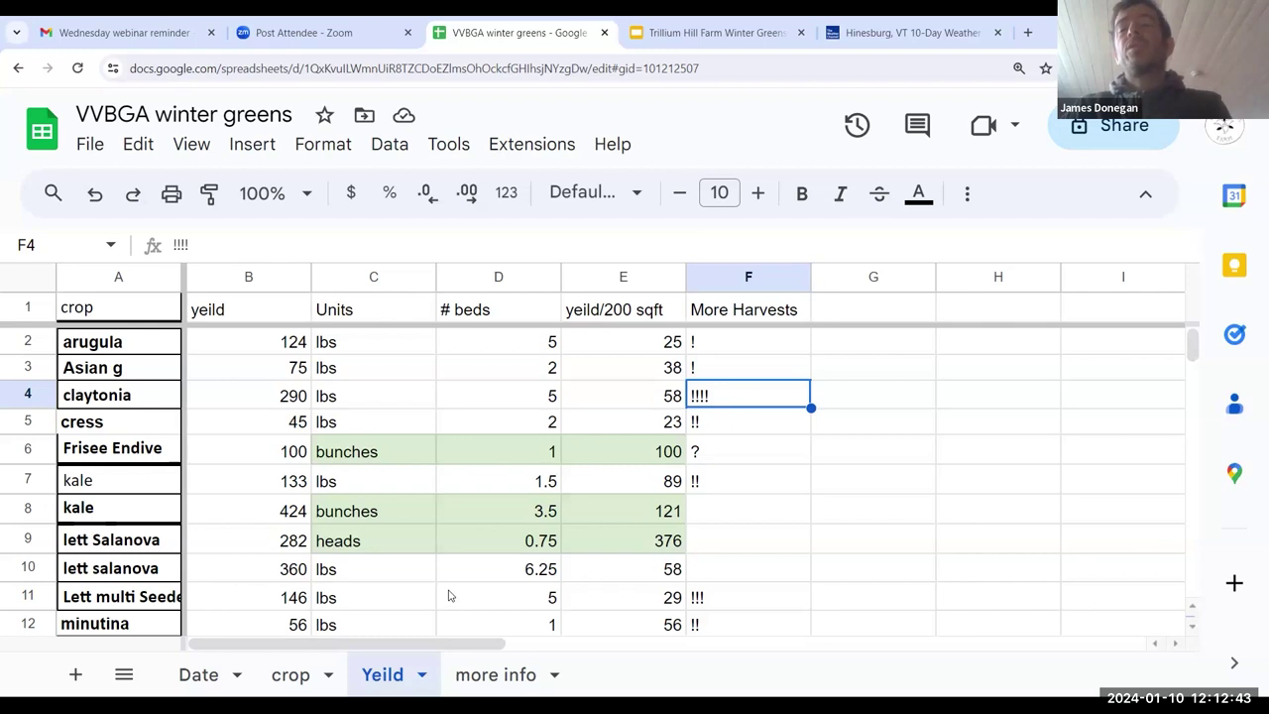
key(Left)
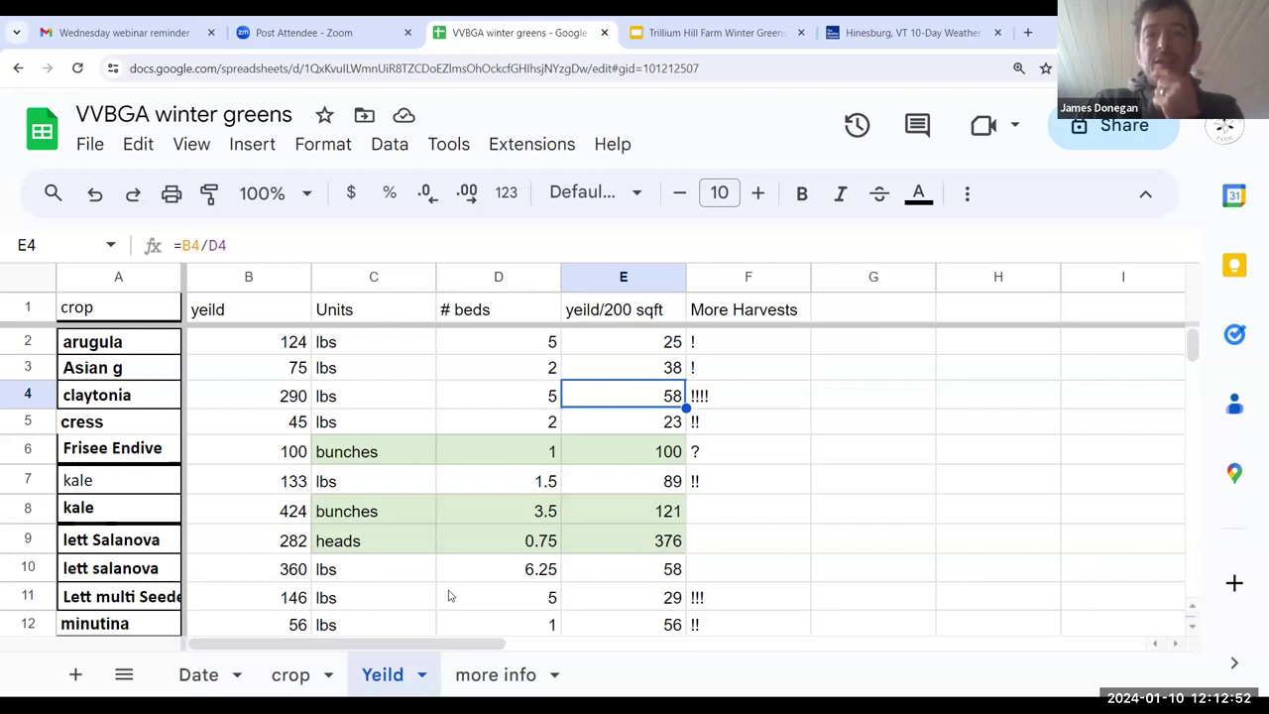
Step: Compare the yield per 200 sqft of the salanova lettuce measured in lbs with that of claytonia
key(Down)
key(Down)
key(Down)
key(Down)
key(Down)
key(Down)
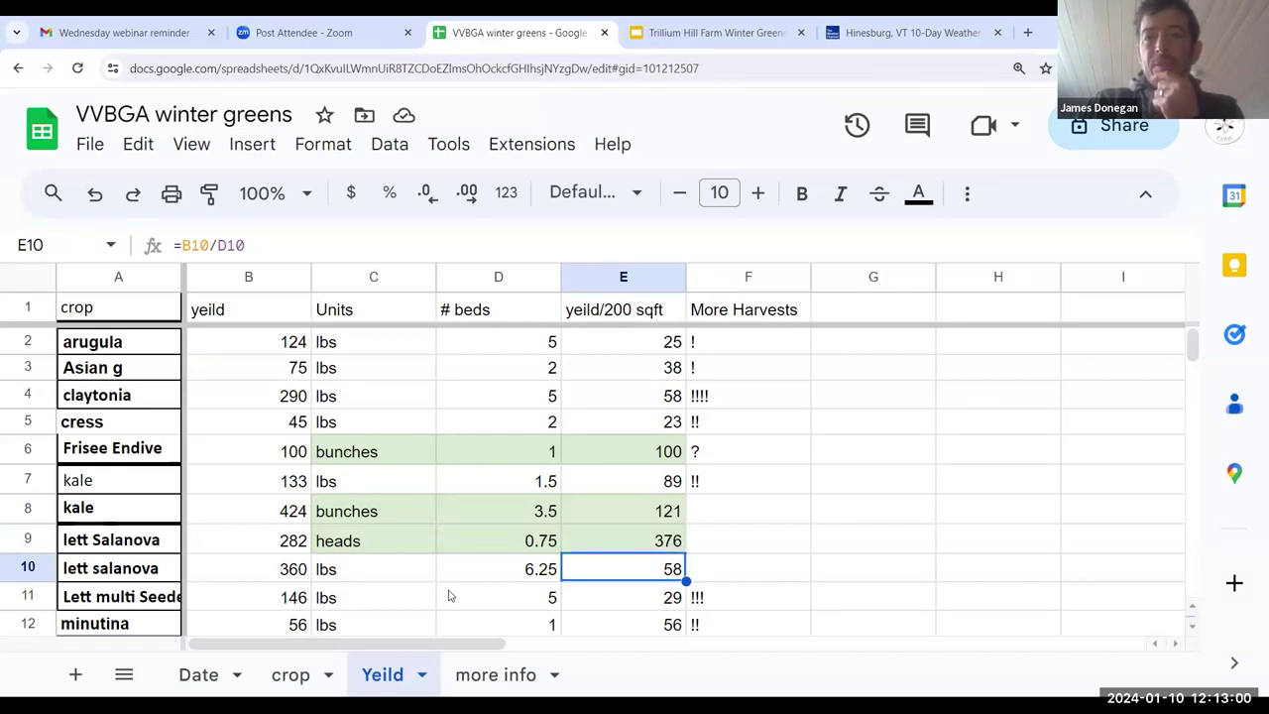
key(Up)
key(Up)
key(Up)
key(Up)
key(Up)
key(Up)
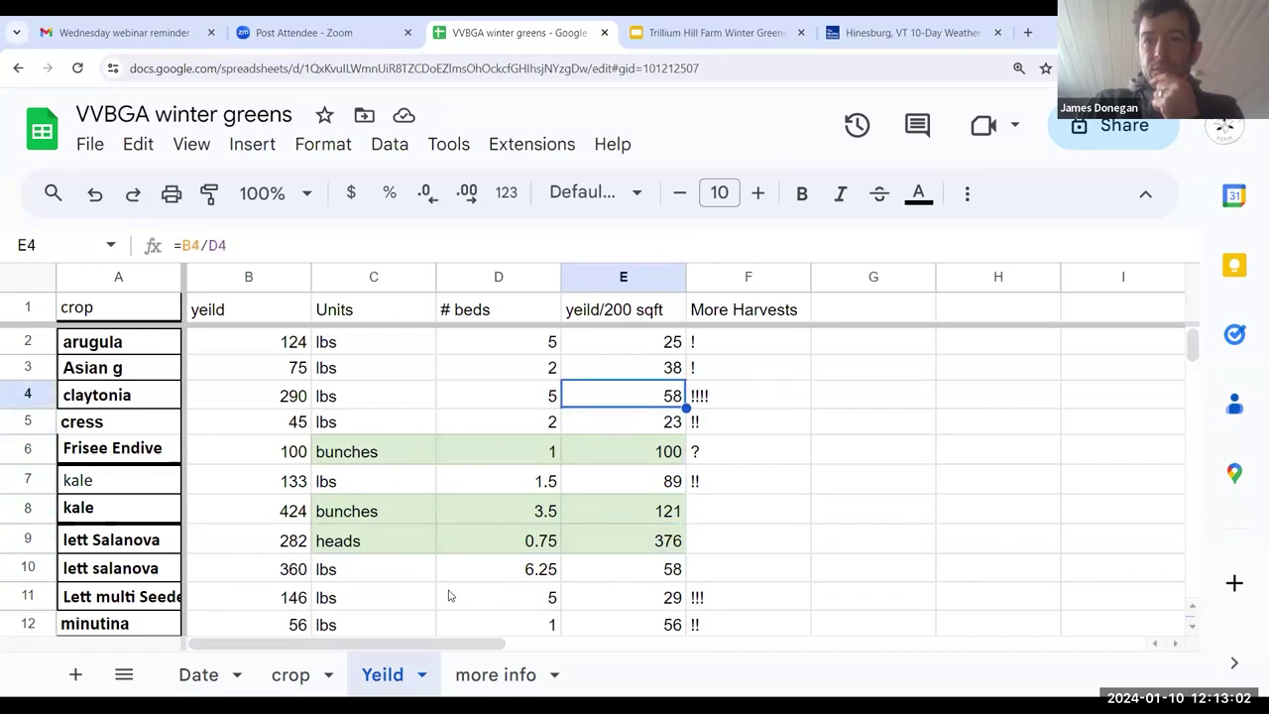